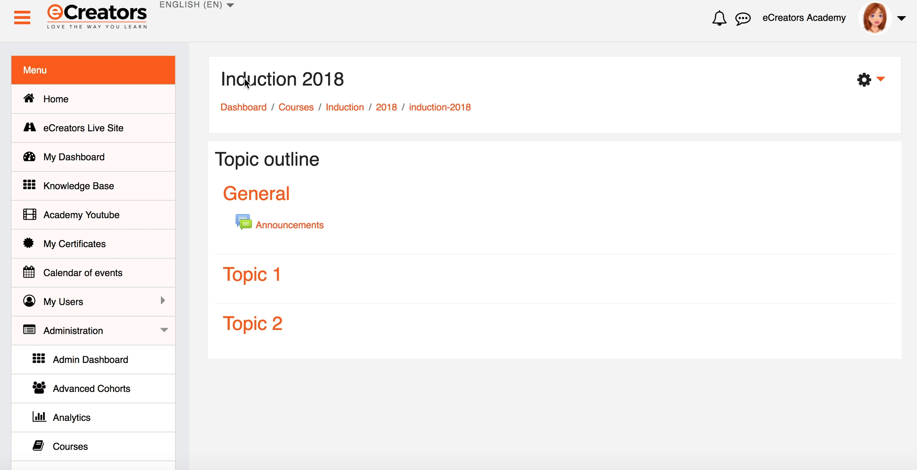
- Highlight the course title Induction 2018 and short name induction-2018, then open the course actions menu
left_click_drag(219, 83, 339, 85)
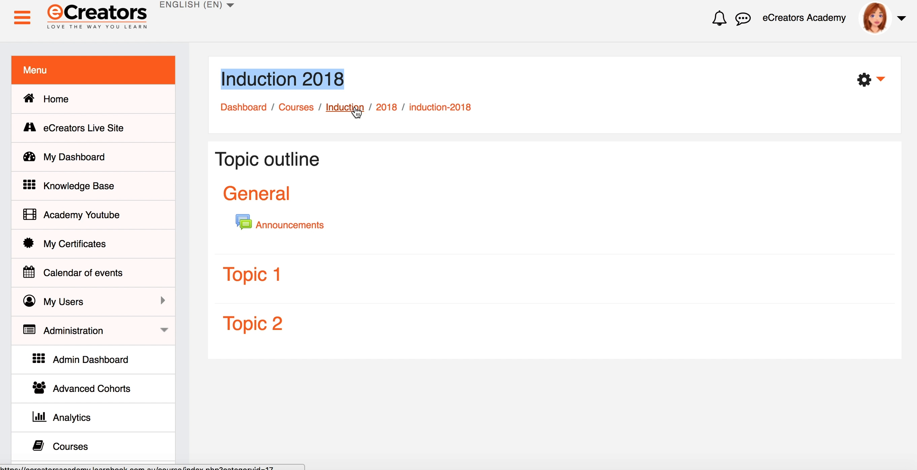
left_click_drag(488, 108, 408, 108)
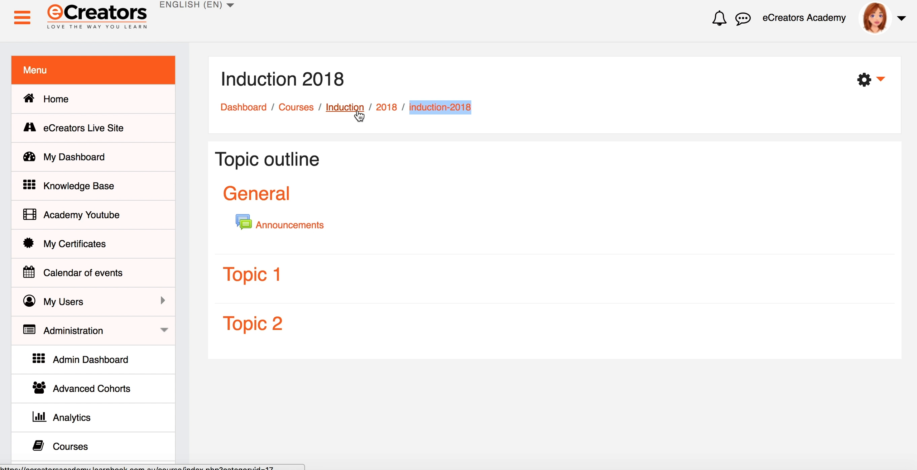
left_click(471, 120)
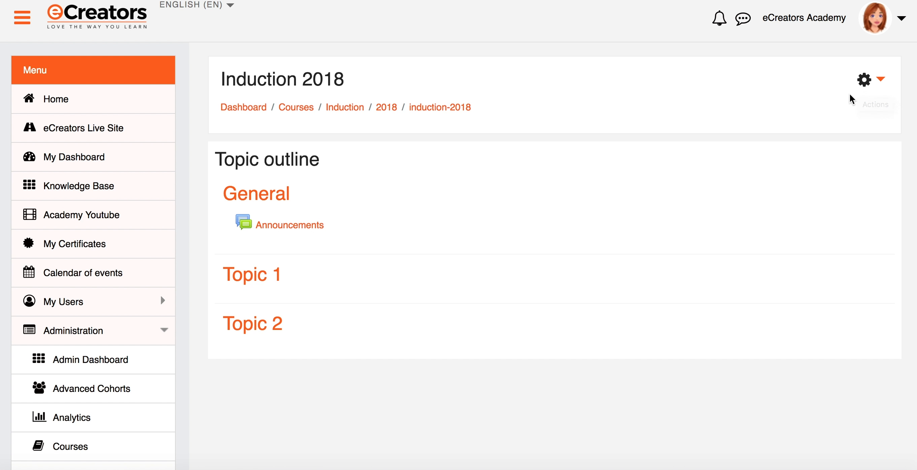
left_click(864, 83)
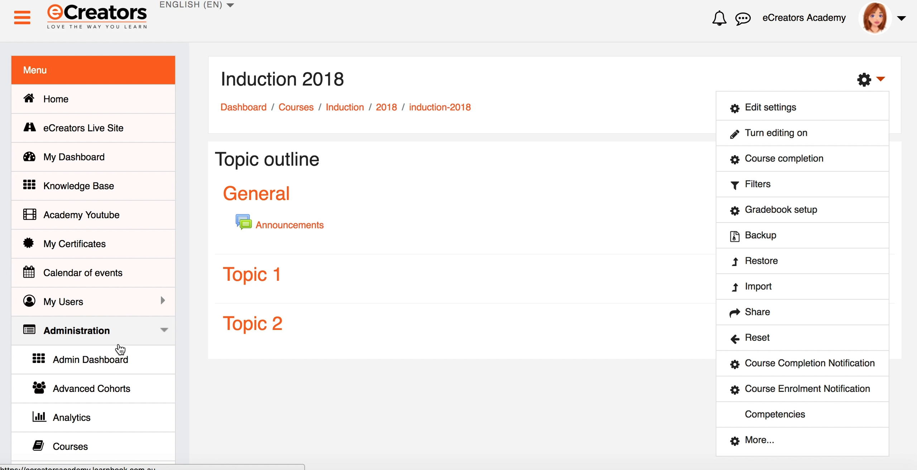
scroll(115, 358, "down", 5)
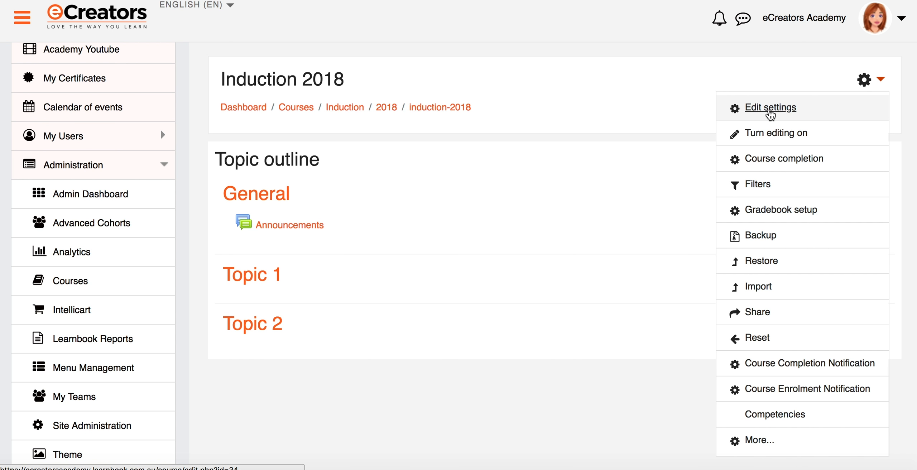
- Open the full Course administration page and view its Users settings for enrolment and permissions
left_click(759, 440)
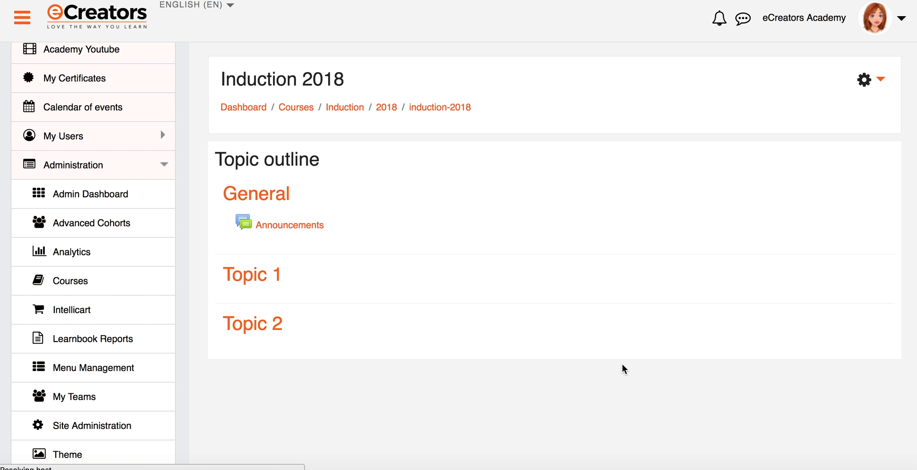
scroll(581, 324, "down", 5)
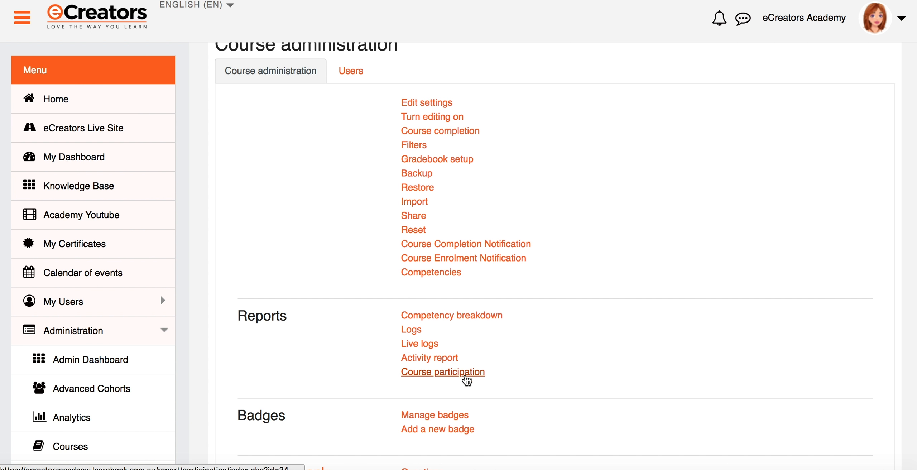
scroll(463, 372, "up", 2)
left_click(351, 114)
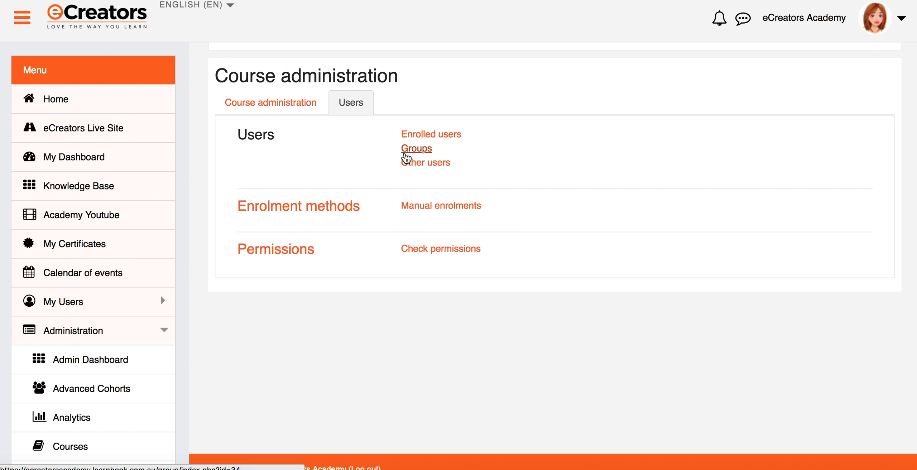
scroll(412, 166, "up", 2)
scroll(414, 167, "up", 3)
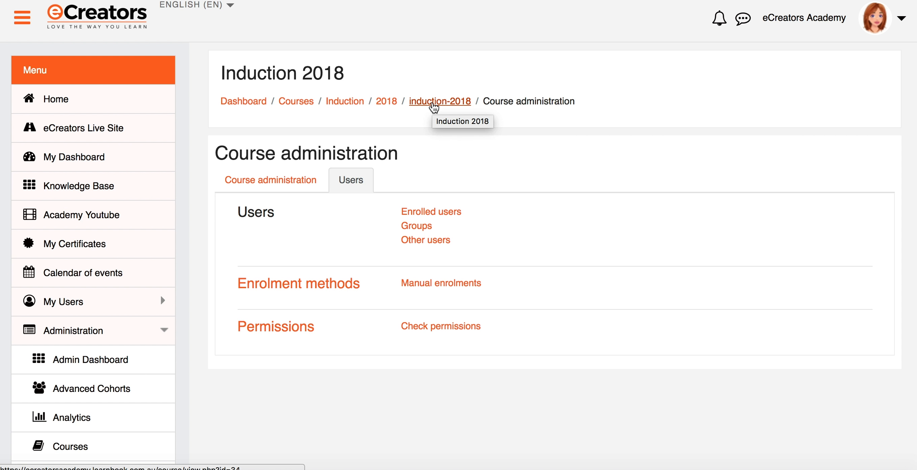
- Return to the Induction 2018 course page and turn editing on
left_click(433, 107)
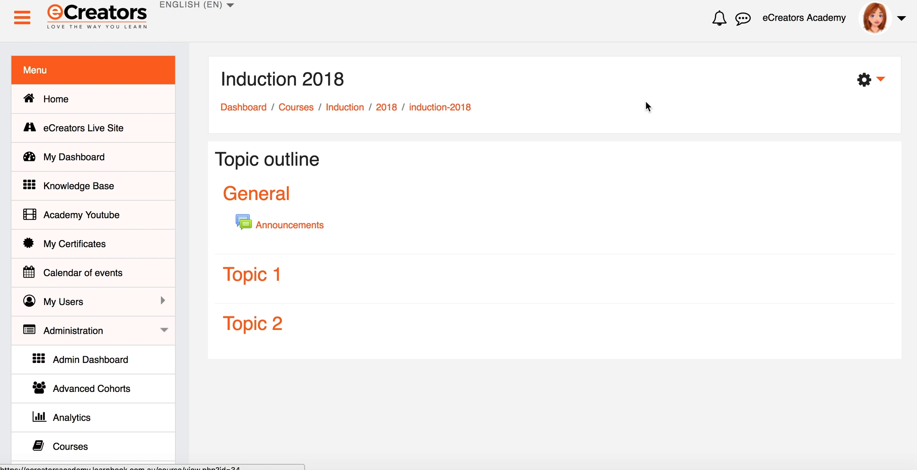
left_click(868, 83)
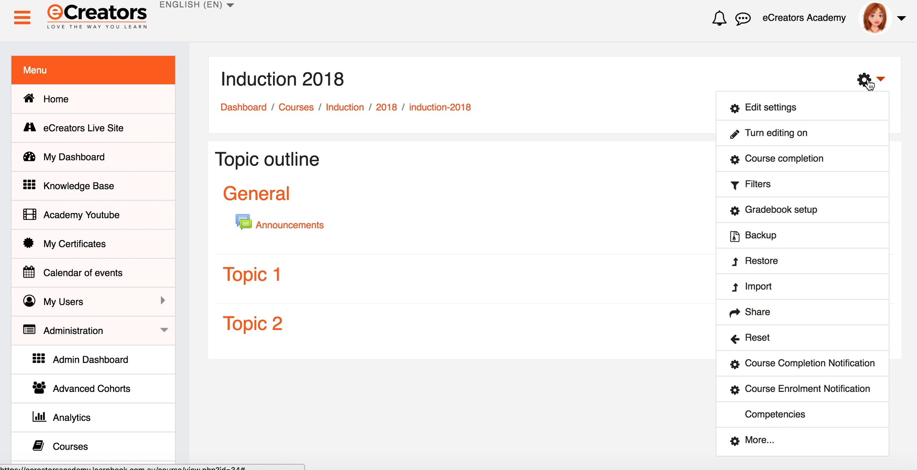
left_click(795, 133)
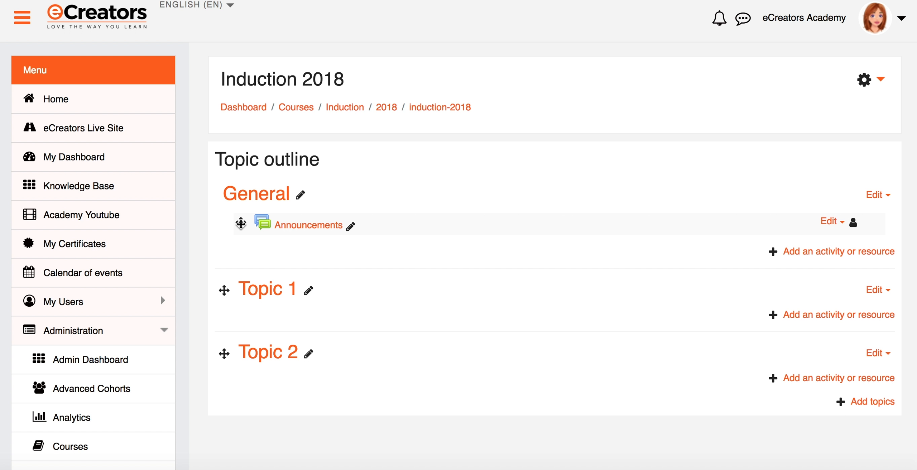
- Move Announcements out of General, place Topic 1 below Topic 2, and show Announcements' move choices
left_click_drag(241, 223, 240, 314)
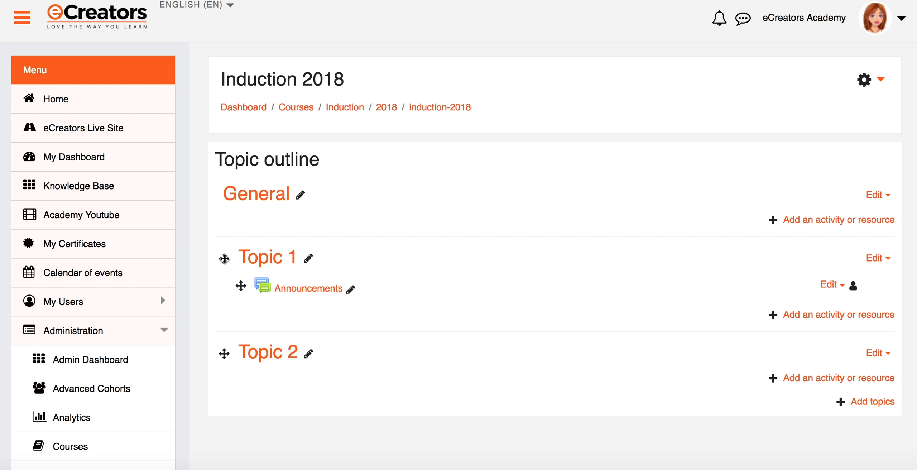
left_click_drag(224, 258, 256, 286)
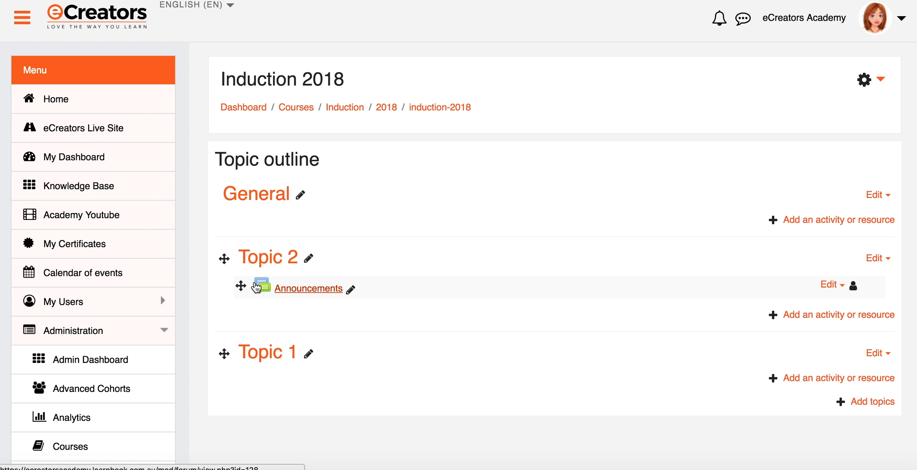
scroll(331, 345, "down", 3)
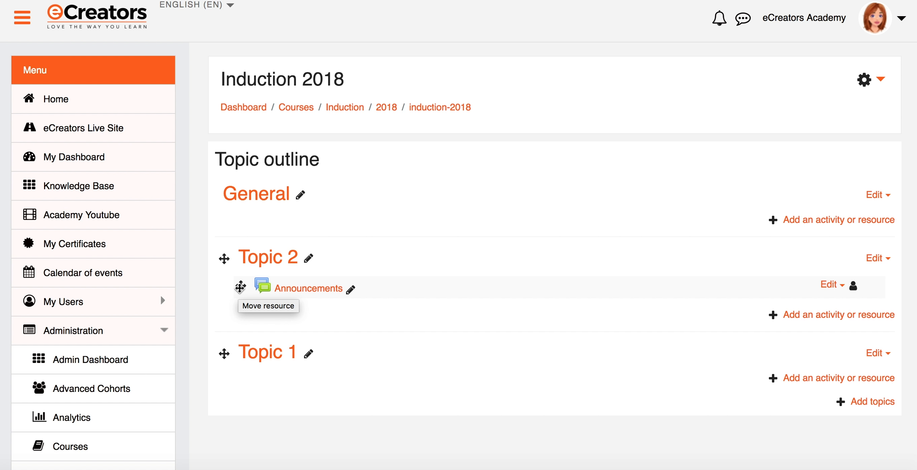
left_click(240, 286)
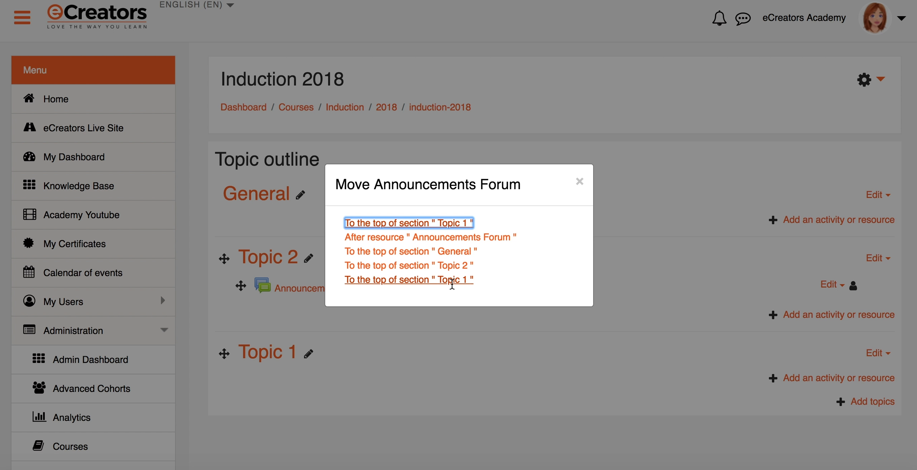
- Dismiss the Move Announcements Forum dialog without moving anything
left_click(579, 181)
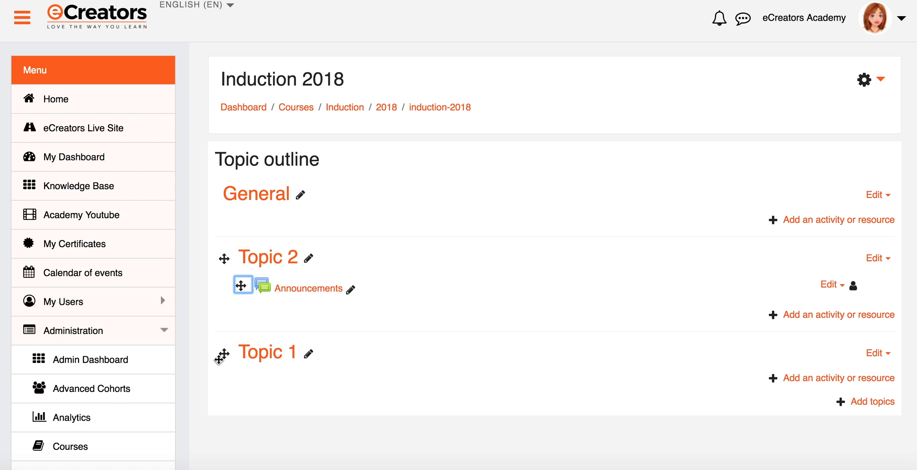
- Drag Topic 1 back above Topic 2, with Announcements inside Topic 1
left_click_drag(224, 353, 250, 343)
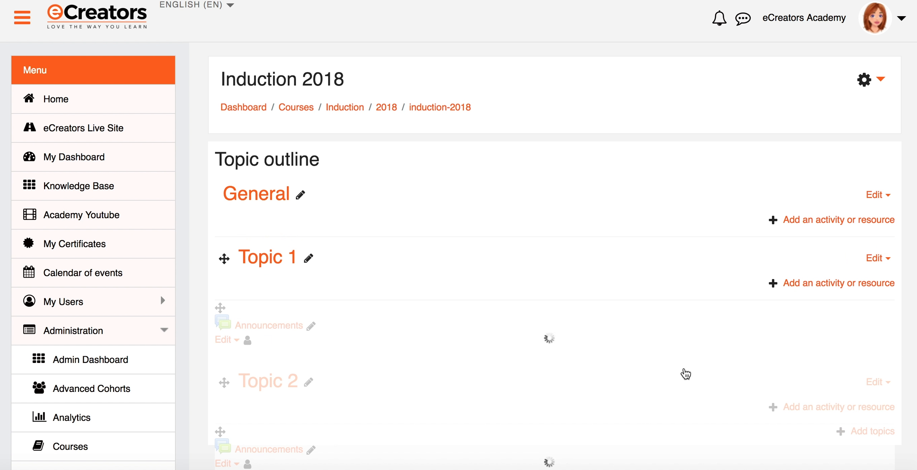
scroll(690, 287, "down", 2)
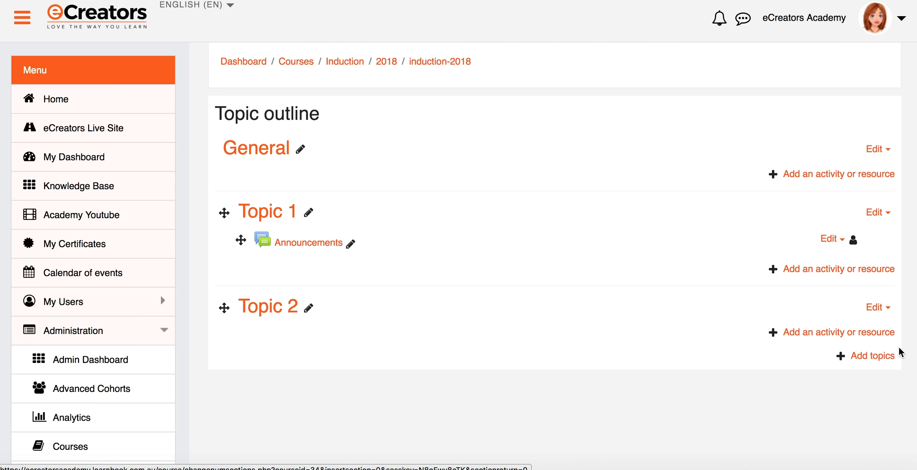
- Add 2 new topic sections, creating Topic 3 and Topic 4 after Topic 2
left_click(862, 361)
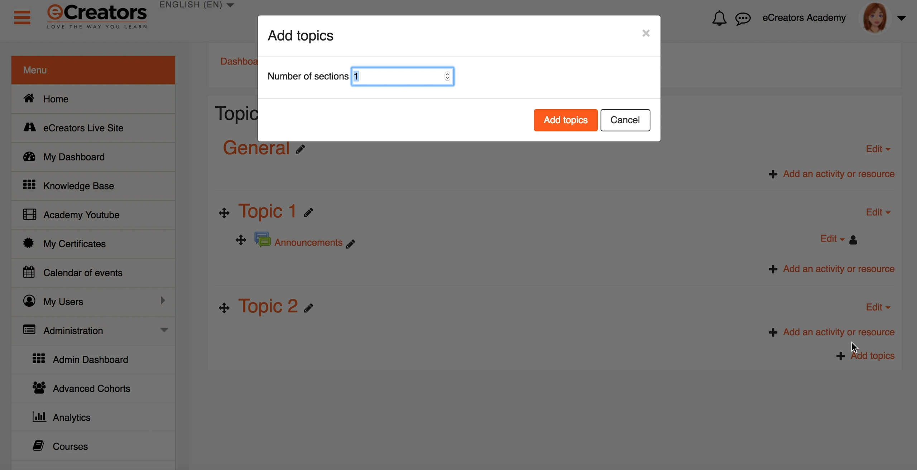
left_click(449, 74)
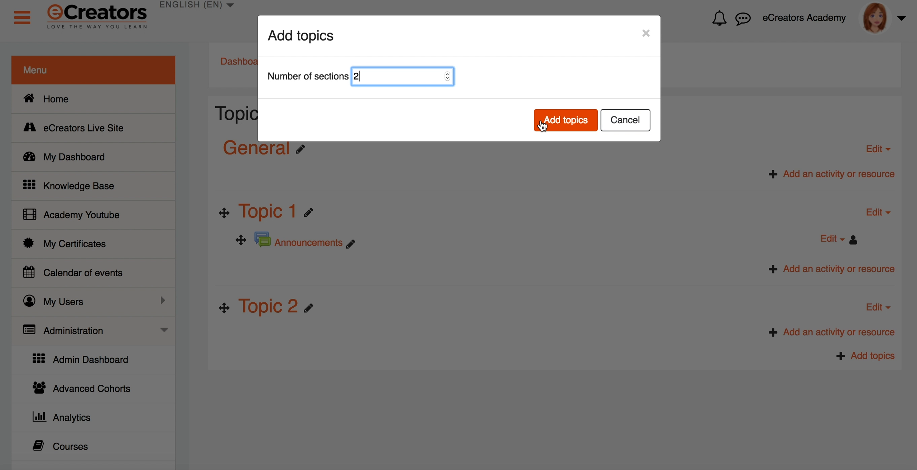
left_click(566, 121)
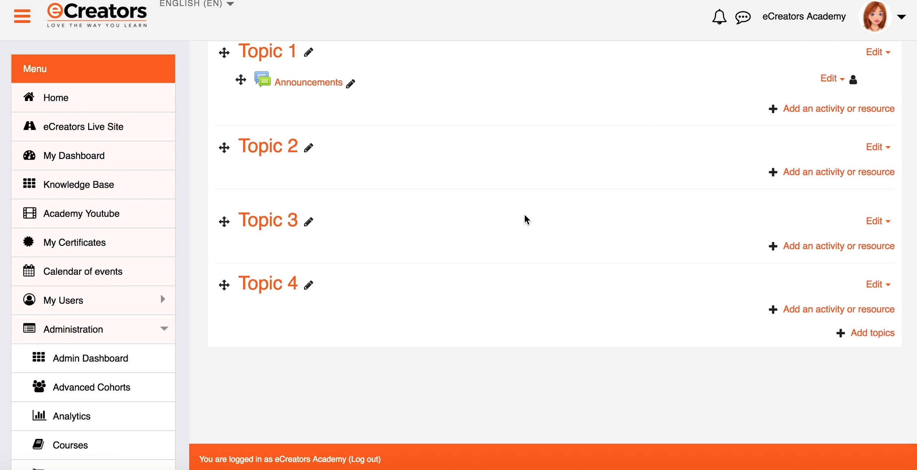
scroll(525, 213, "up", 3)
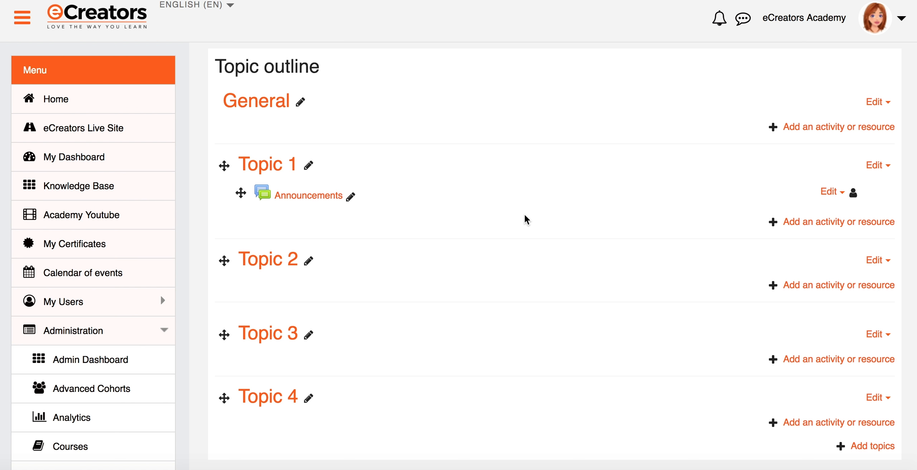
scroll(524, 215, "down", 1)
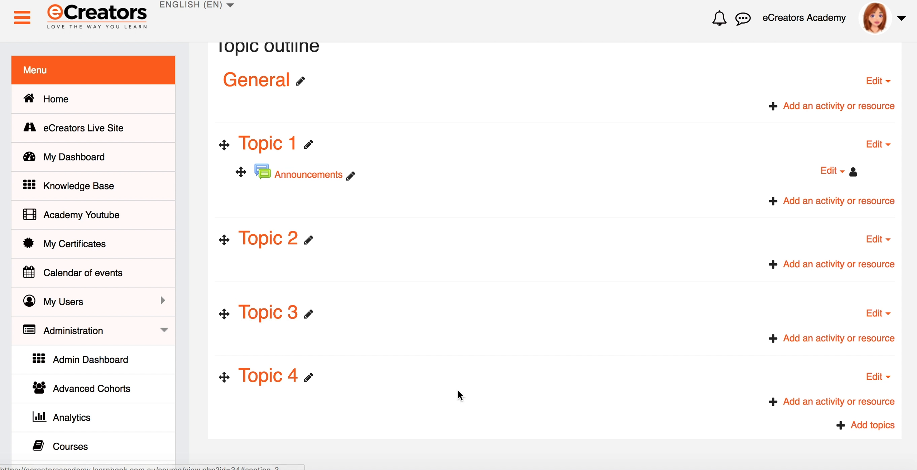
scroll(777, 373, "up", 1)
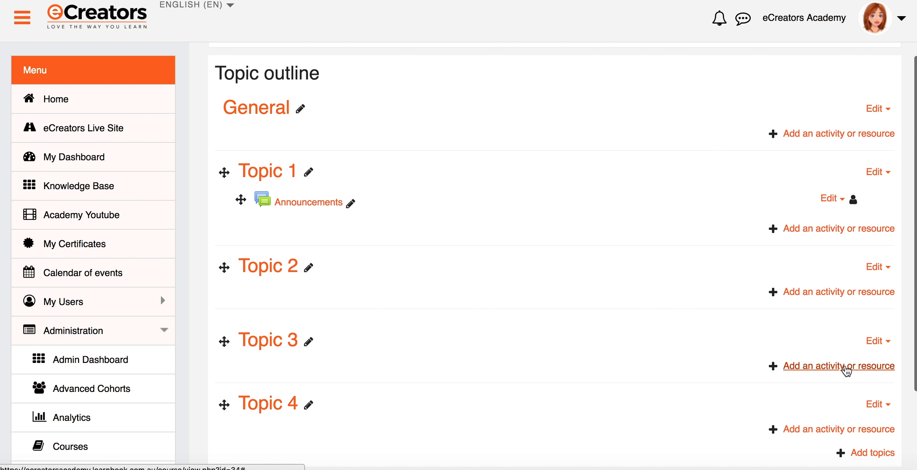
- Delete Topic 4 through its Edit menu
left_click(875, 342)
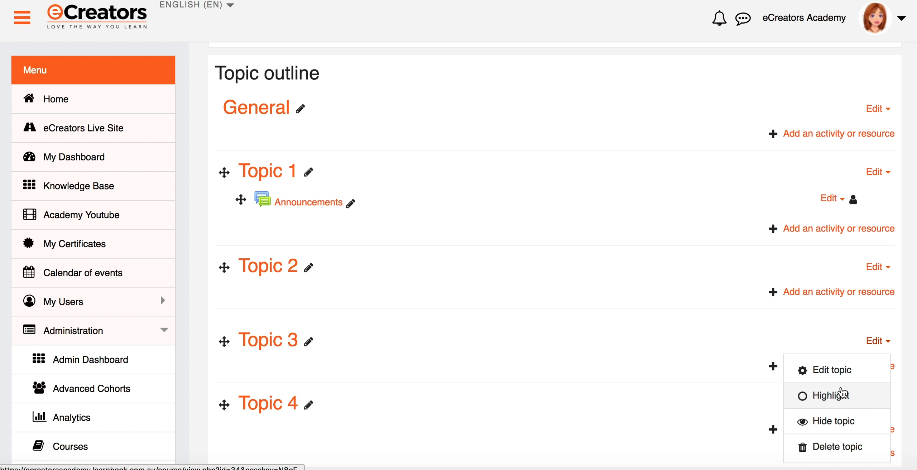
left_click(836, 446)
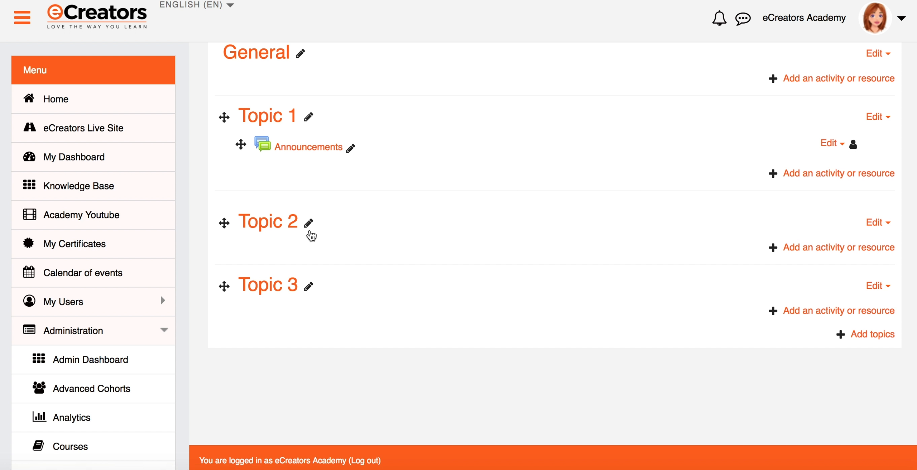
- Highlight Topic 2 as the current topic, then remove that highlight again
left_click(872, 225)
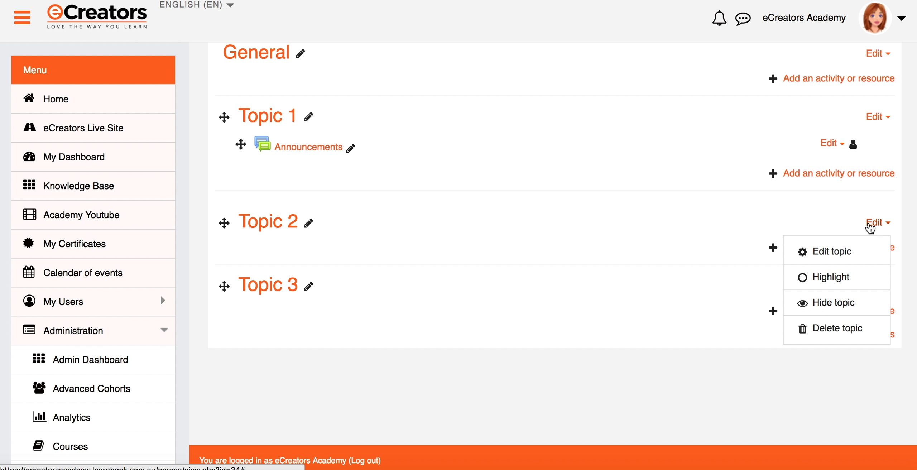
left_click(830, 280)
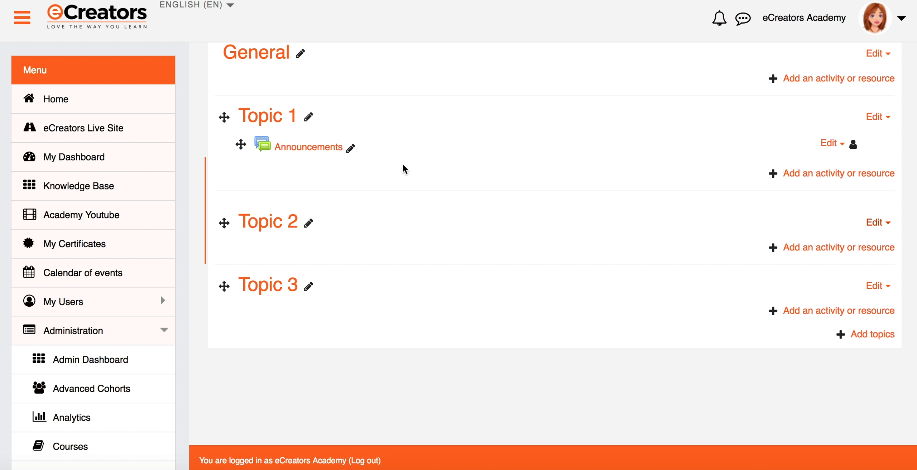
scroll(229, 225, "up", 2)
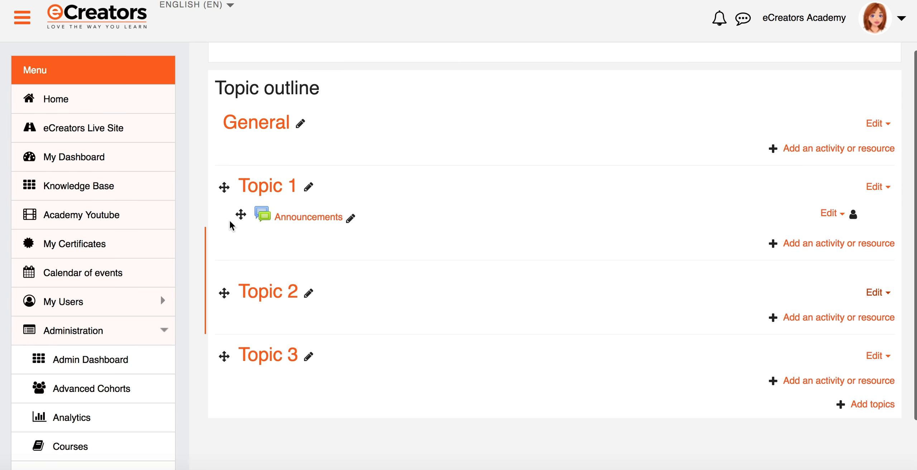
scroll(231, 226, "down", 2)
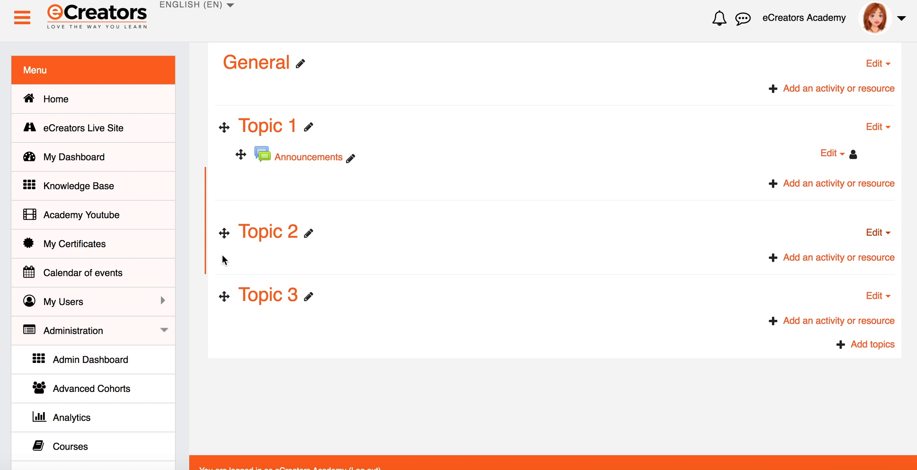
left_click(868, 234)
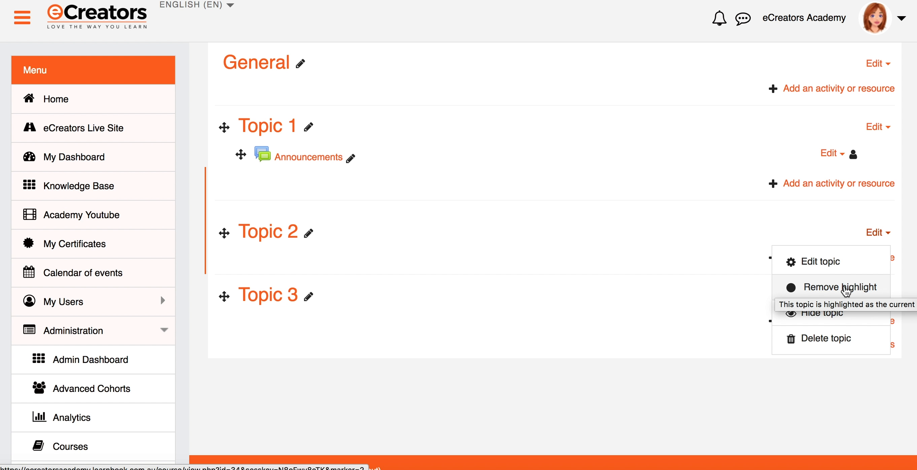
left_click(846, 288)
- Hide Topic 2 from students, then make it visible to students again
left_click(876, 233)
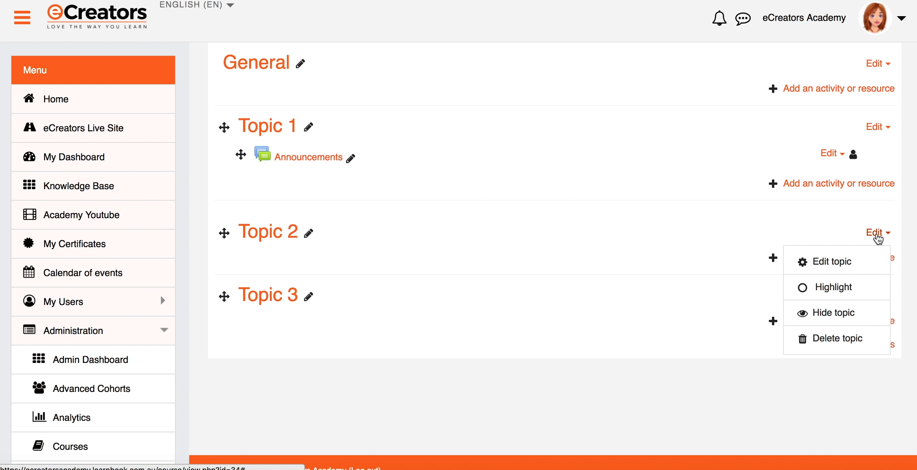
left_click(847, 314)
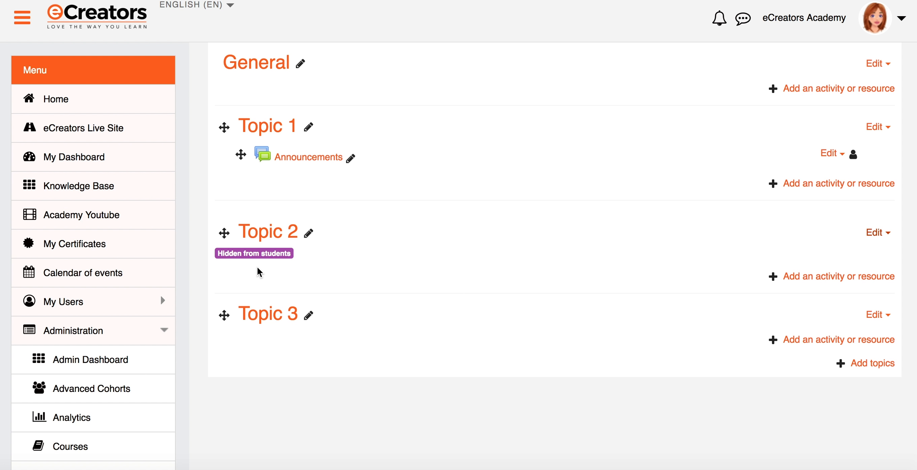
left_click_drag(216, 252, 284, 255)
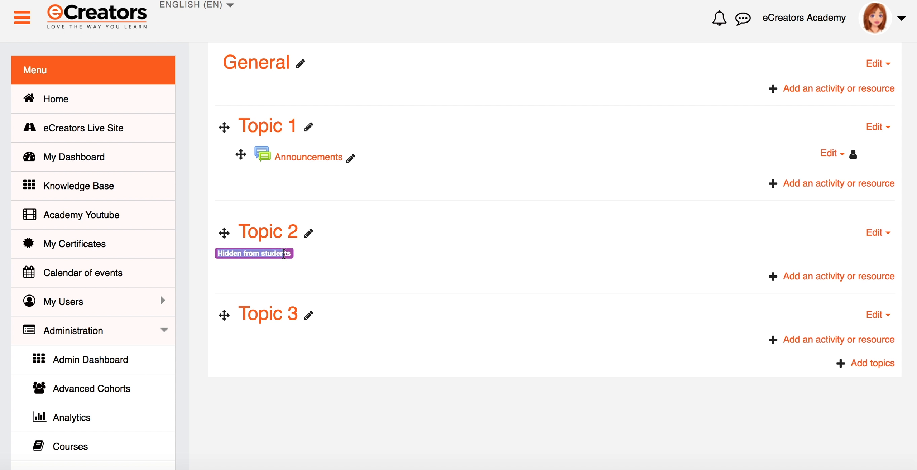
left_click(296, 253)
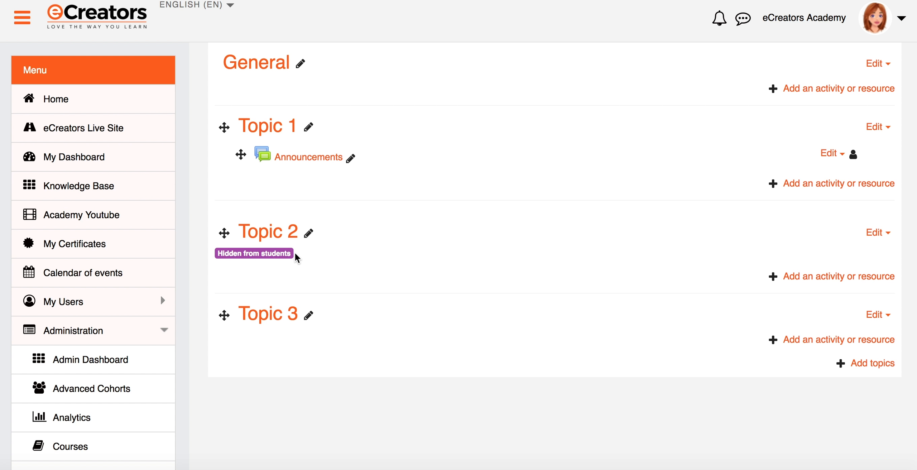
left_click(872, 233)
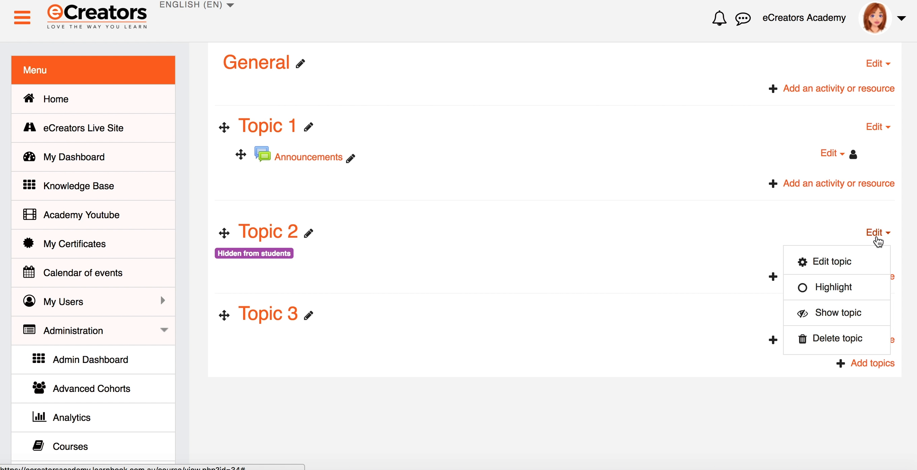
left_click(836, 325)
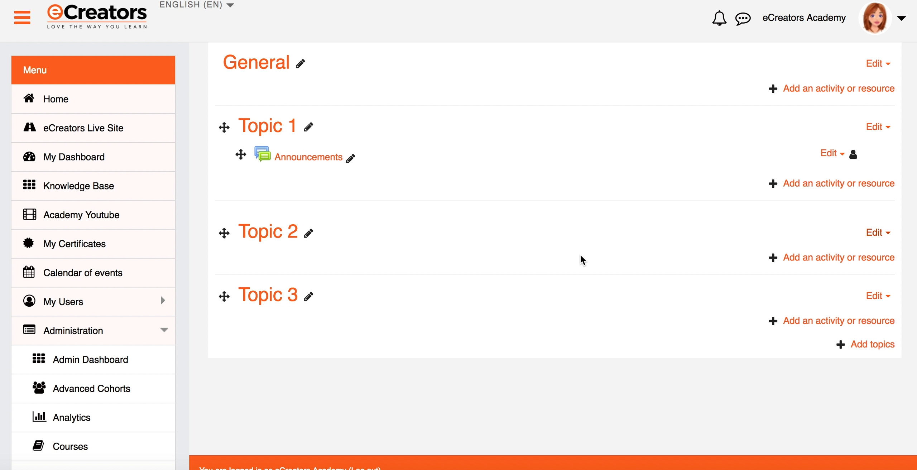
- Rename Topic 1 to 'Welcome'
scroll(581, 254, "up", 3)
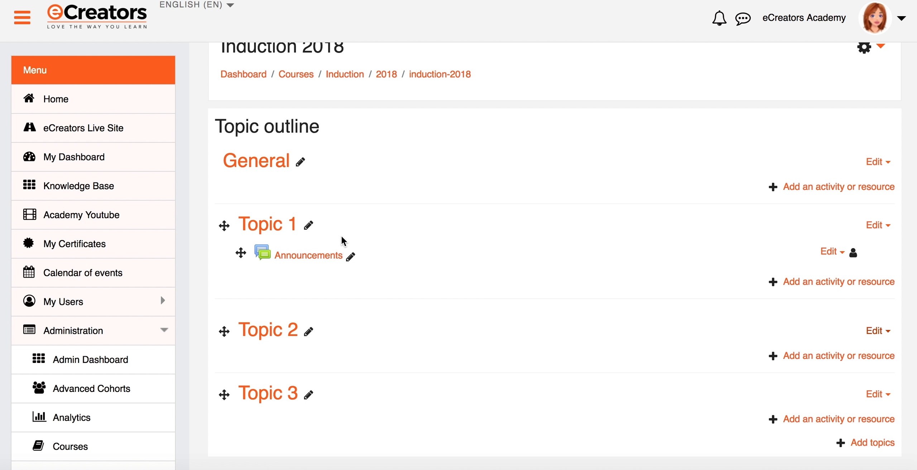
left_click(310, 225)
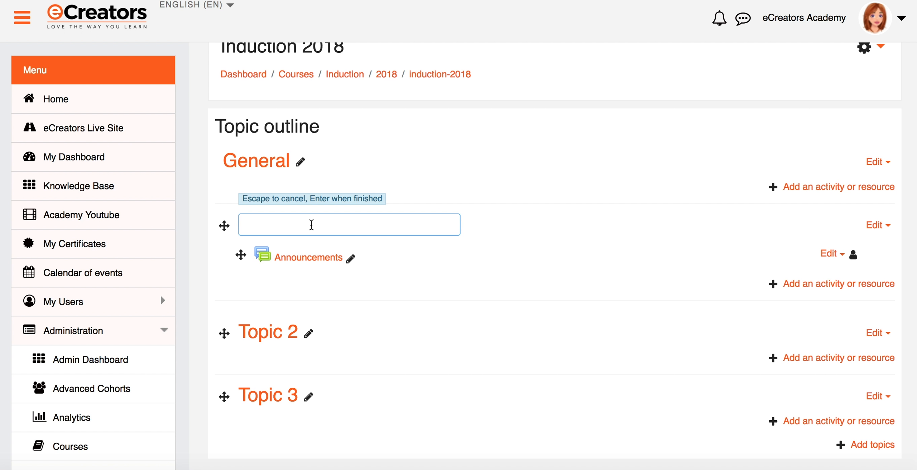
type("Welcome")
key("Return")
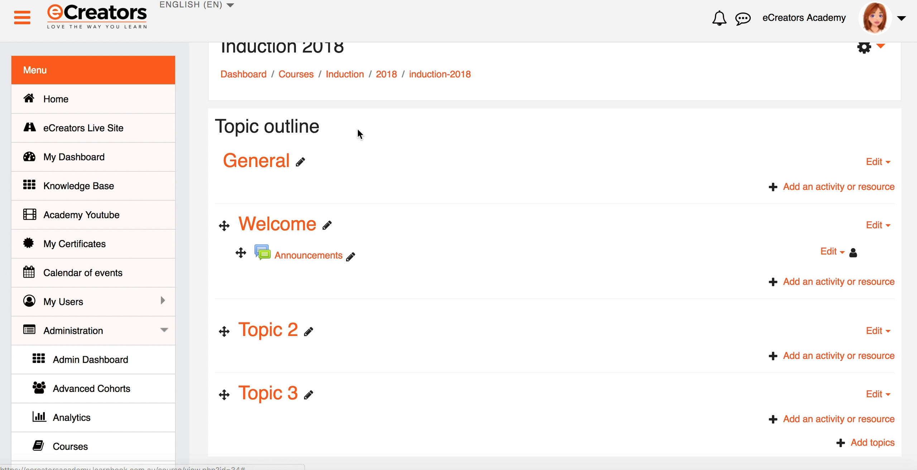
- Rename Topic 2 to 'Our Mission' and Topic 3 to 'FAQ'
left_click(309, 331)
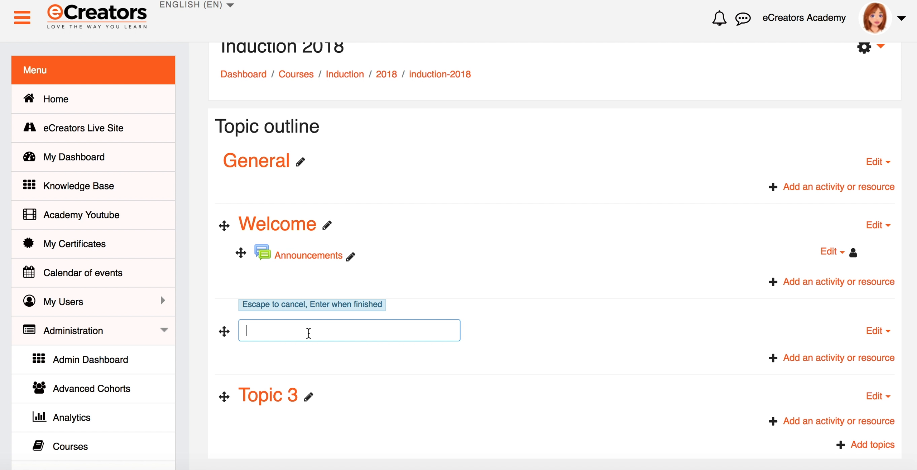
type("Our Mission")
key("Return")
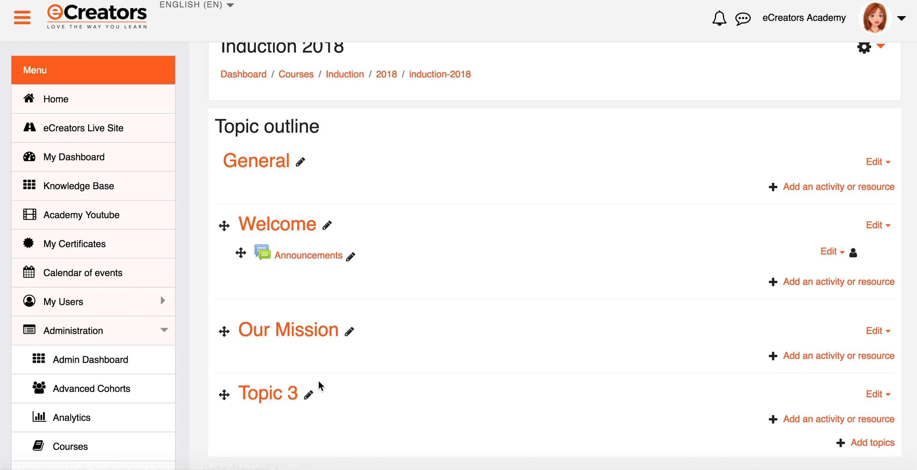
left_click(310, 394)
type("FAQ")
key("Return")
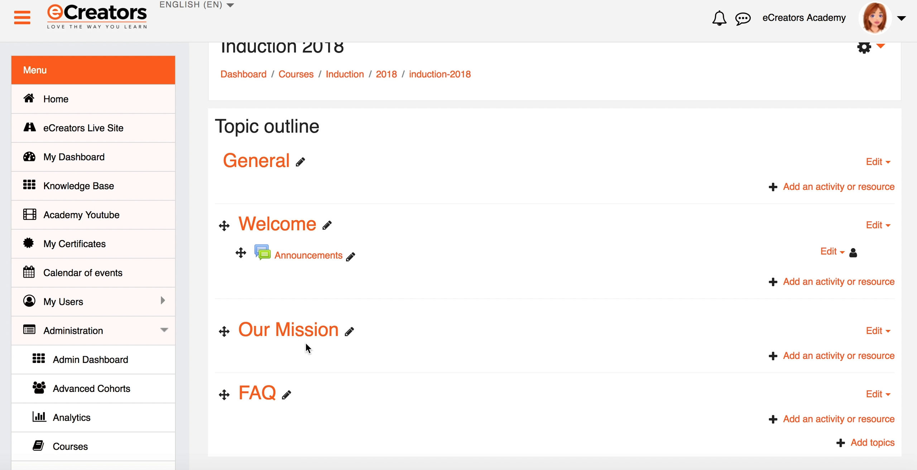
- Clear the 'Our Mission' title so the section reverts to its default Topic 2 name
left_click(350, 334)
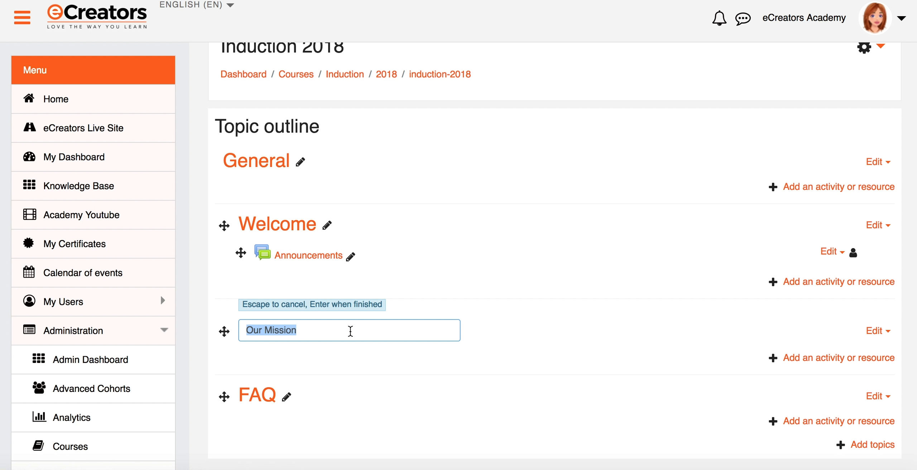
key("BackSpace")
key("Return")
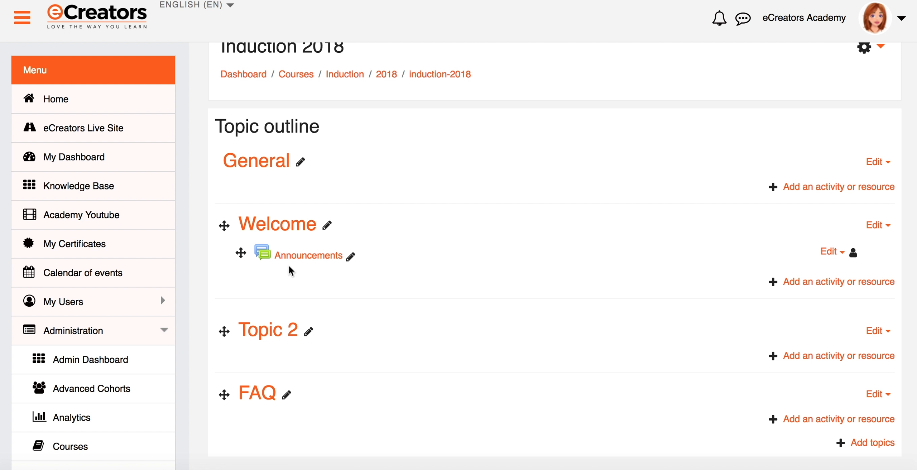
- Rename the Announcements activity to 'Announcements Forum'
left_click(350, 257)
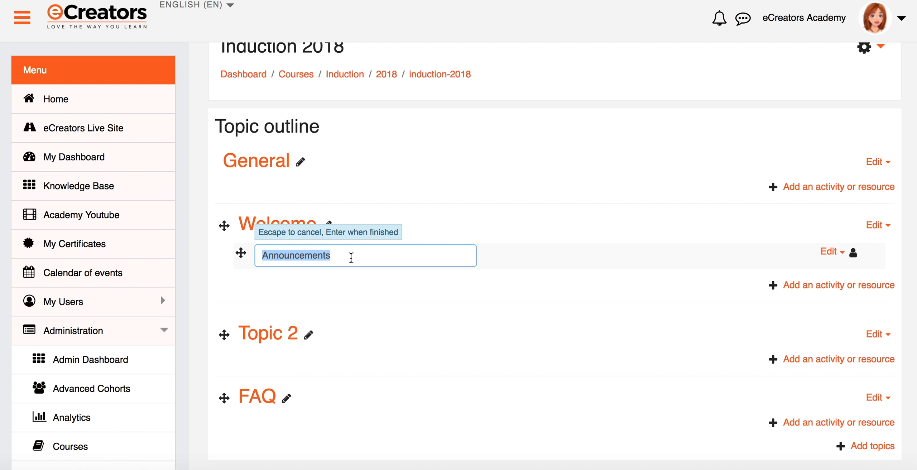
key("Right")
type("Forum")
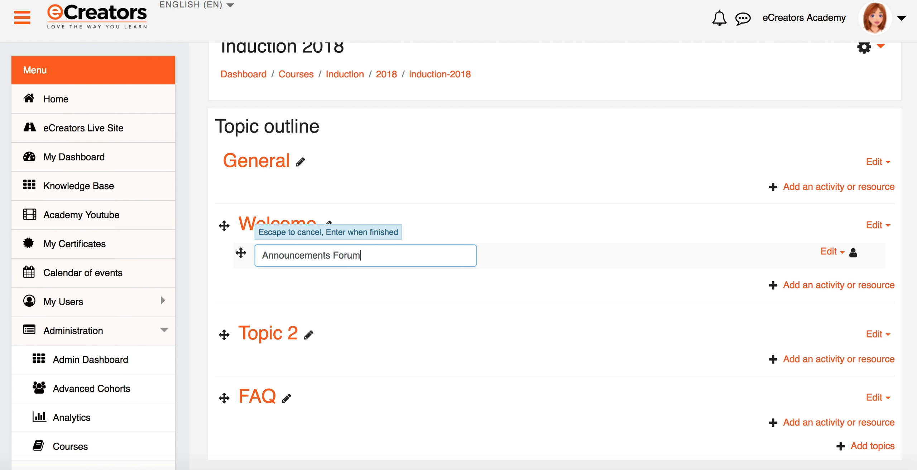
key("Return")
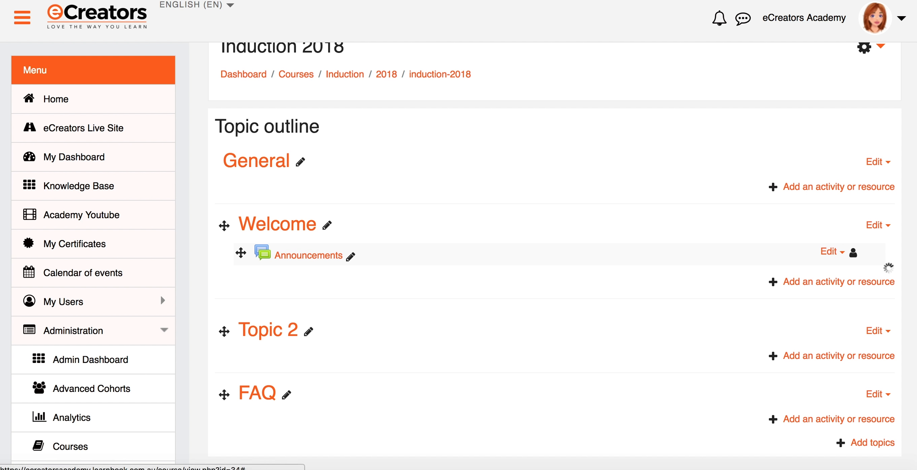